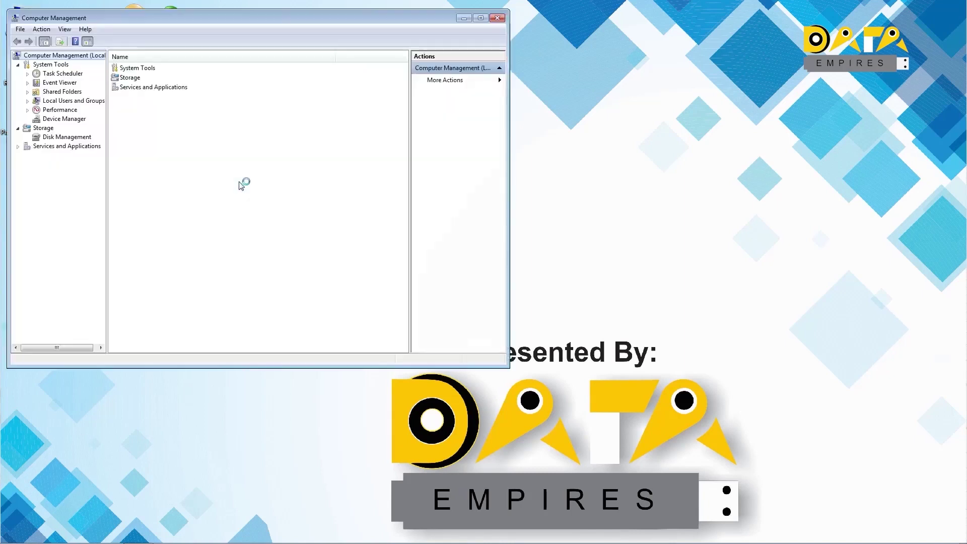
Expand Disk drives in Device Manager to reveal the ST1000DL004 and ST2000VX000 drives
left_click(74, 121)
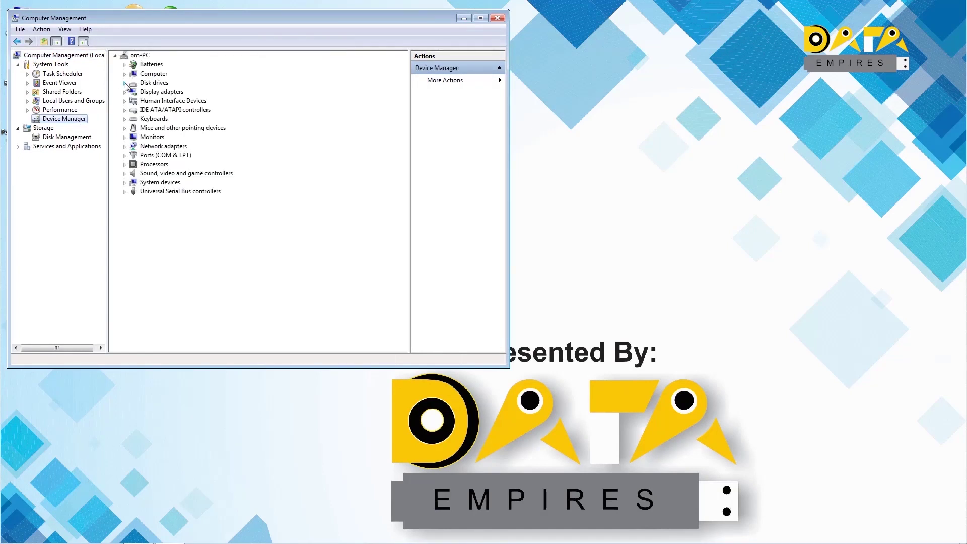
left_click(125, 83)
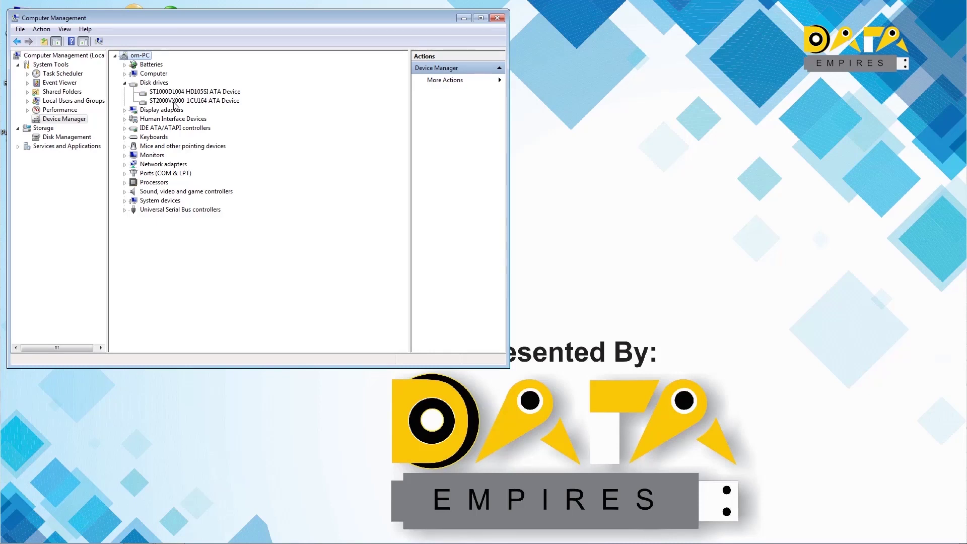
Open Disk Management under Storage to review the disks' partitions
left_click(67, 137)
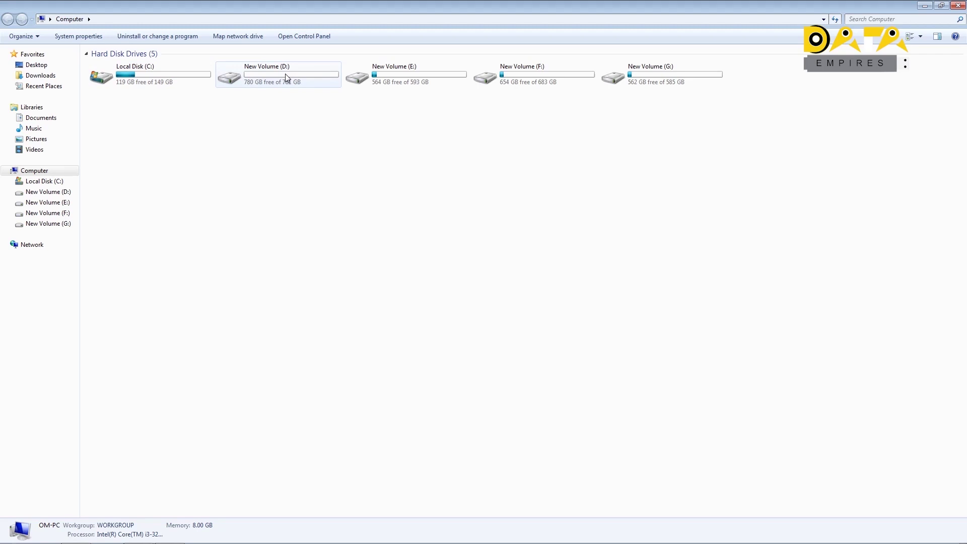
mouse_move(285, 74)
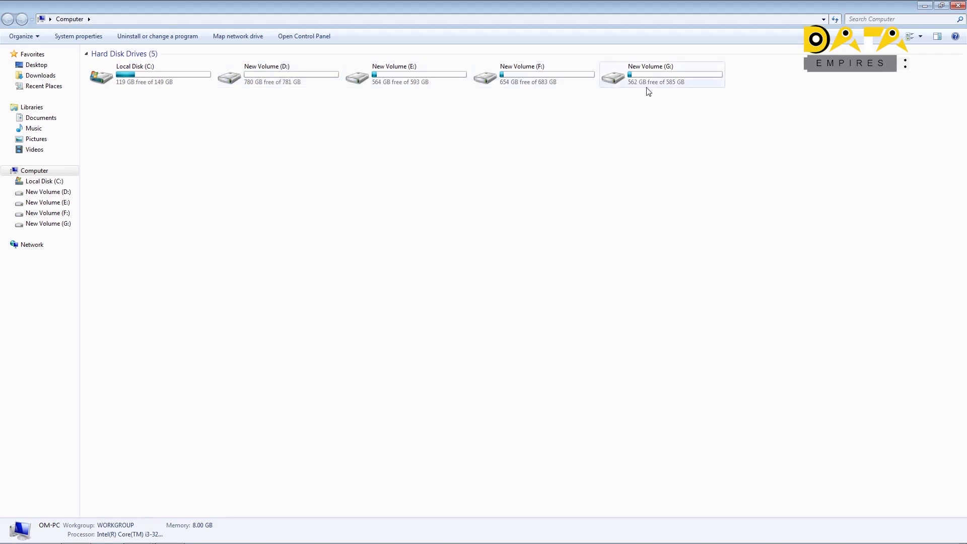
double_click(406, 80)
left_click(8, 19)
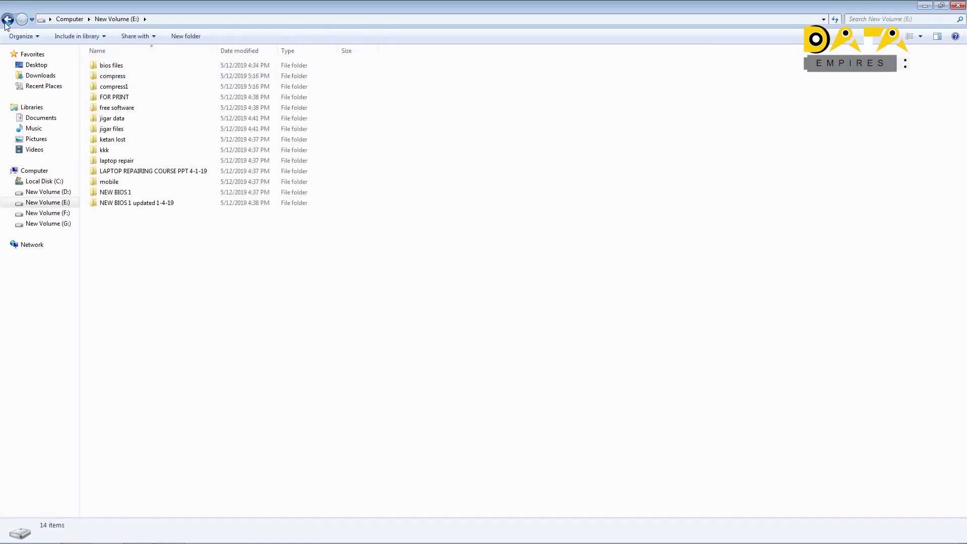
double_click(531, 84)
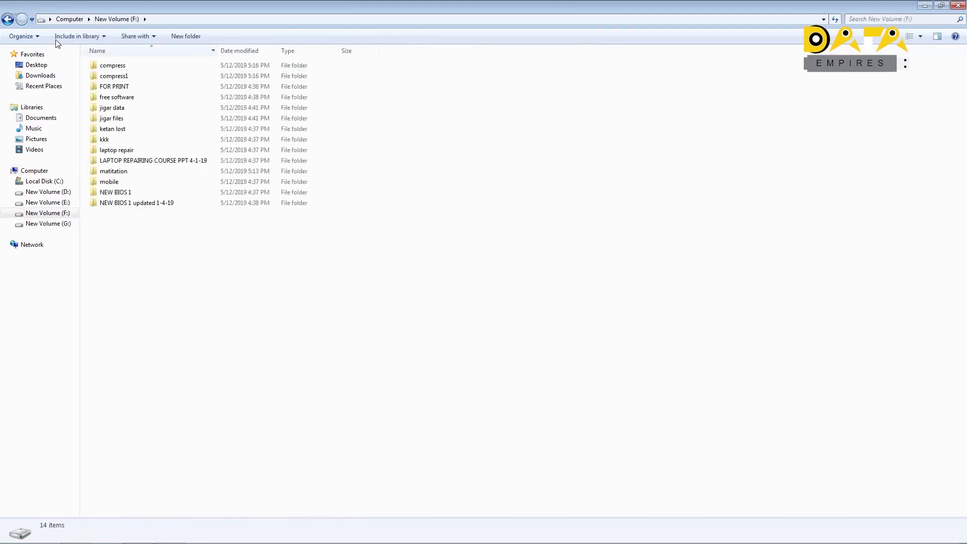
left_click(7, 19)
left_click(661, 81)
double_click(662, 81)
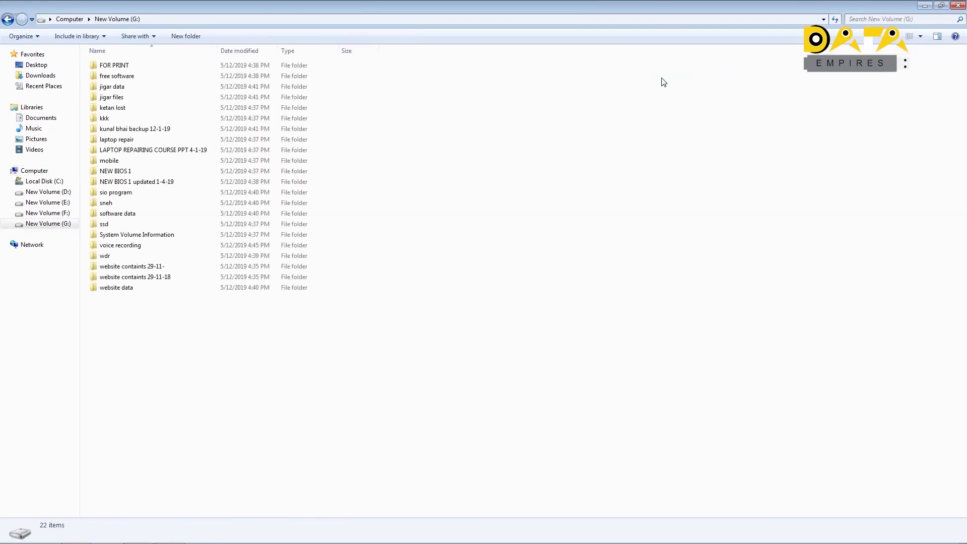
left_click(8, 20)
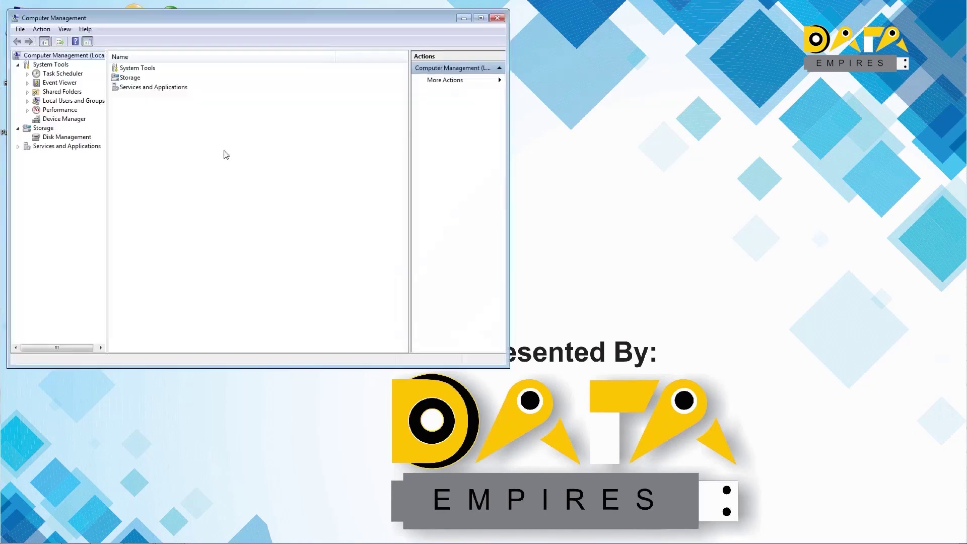
In Disk Management, delete volumes E:, F: and G:, confirming each deletion
left_click(62, 139)
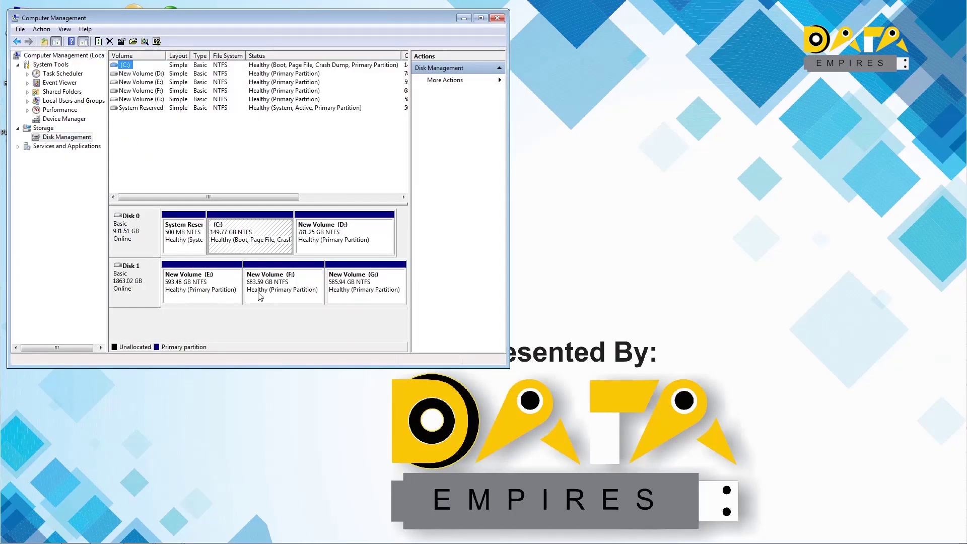
right_click(194, 285)
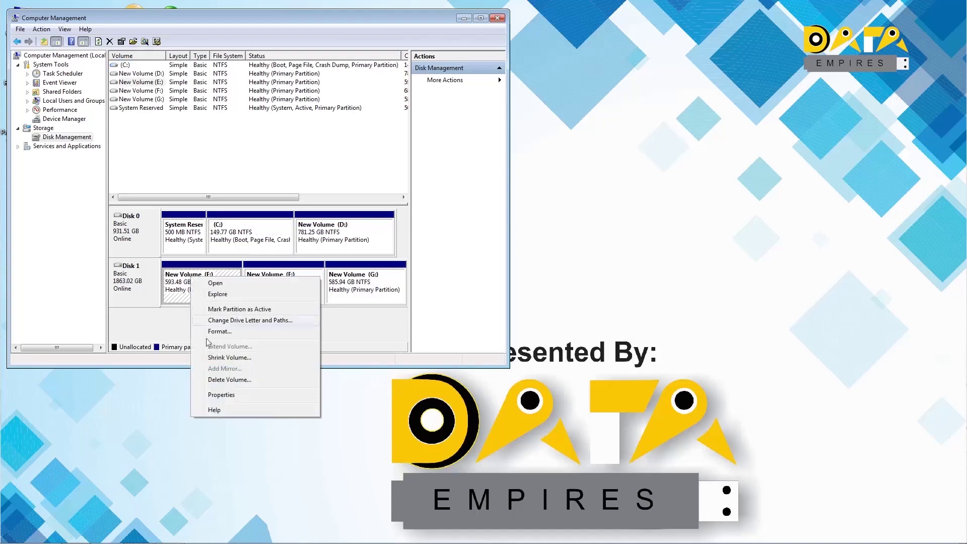
left_click(219, 382)
left_click(537, 314)
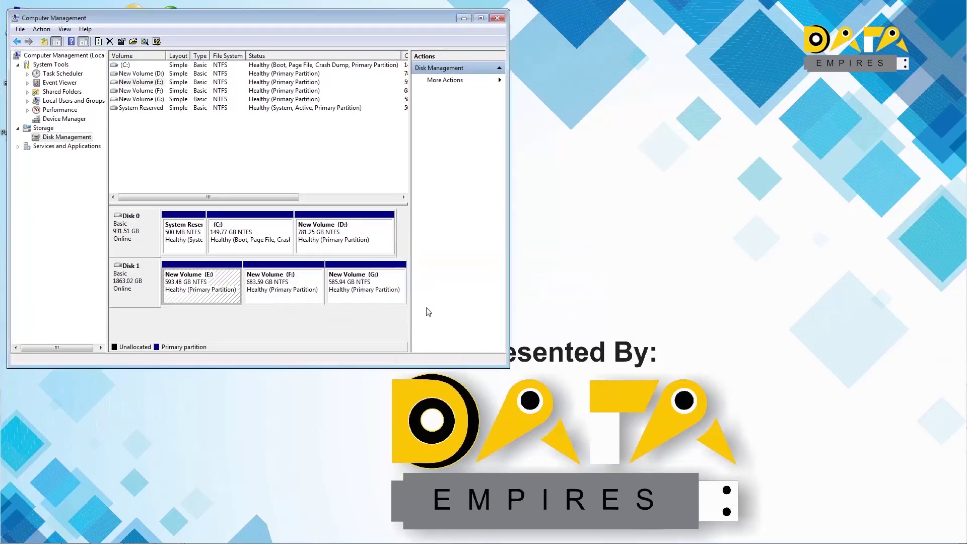
right_click(276, 290)
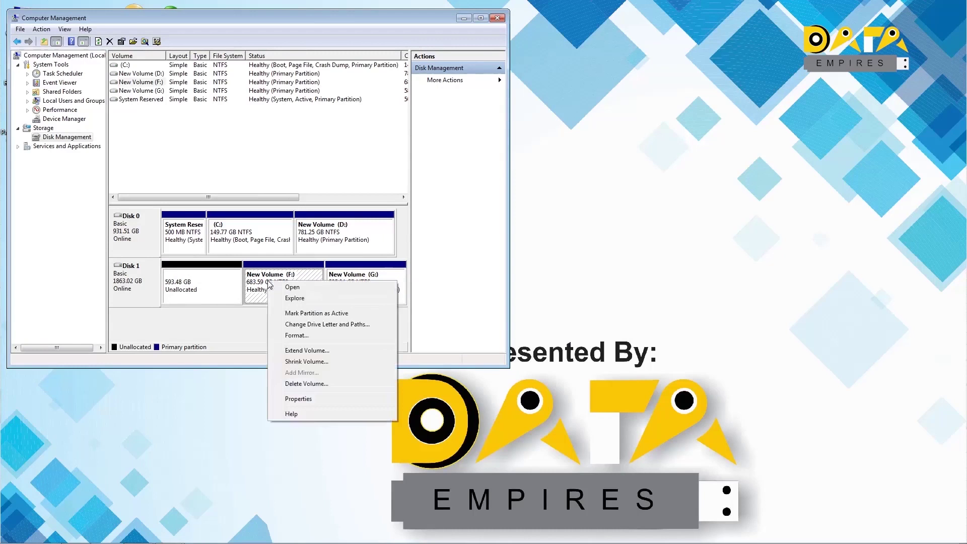
left_click(304, 385)
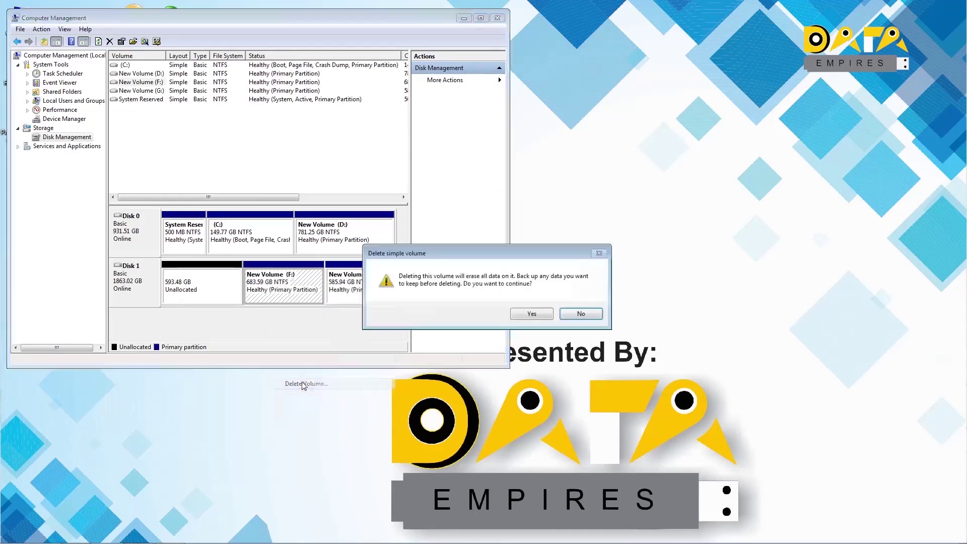
left_click(532, 314)
right_click(335, 285)
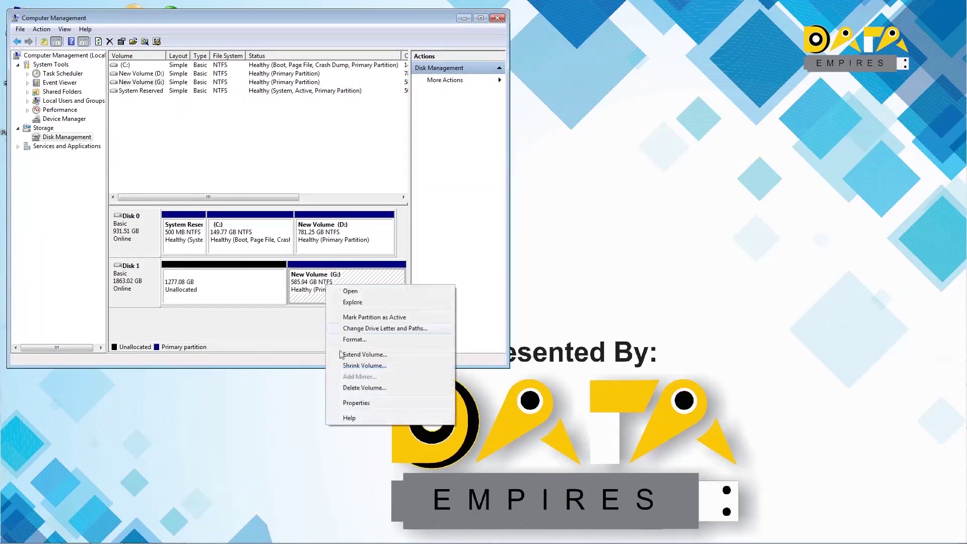
left_click(368, 388)
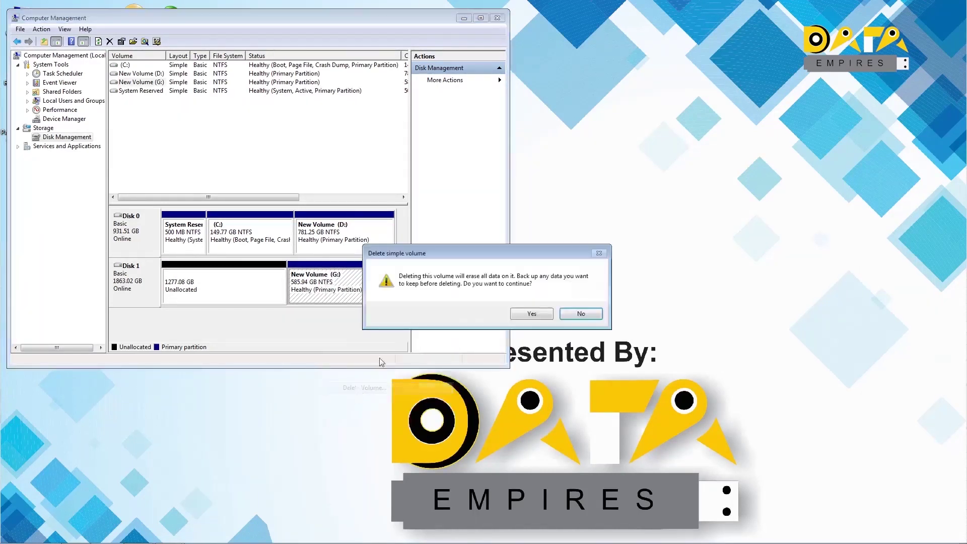
left_click(534, 315)
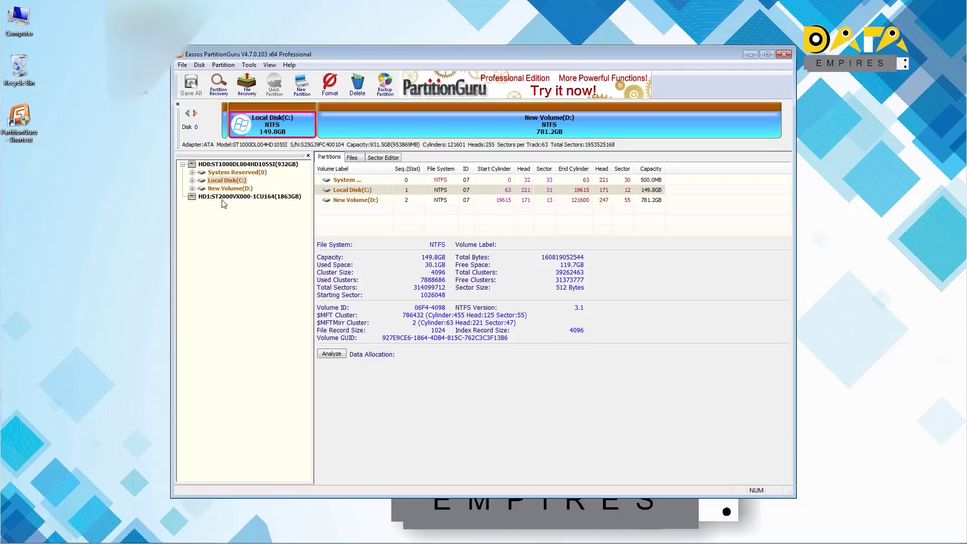
Select disk HD1:ST2000VX000-1CU164 and launch Partition Recovery
left_click(224, 198)
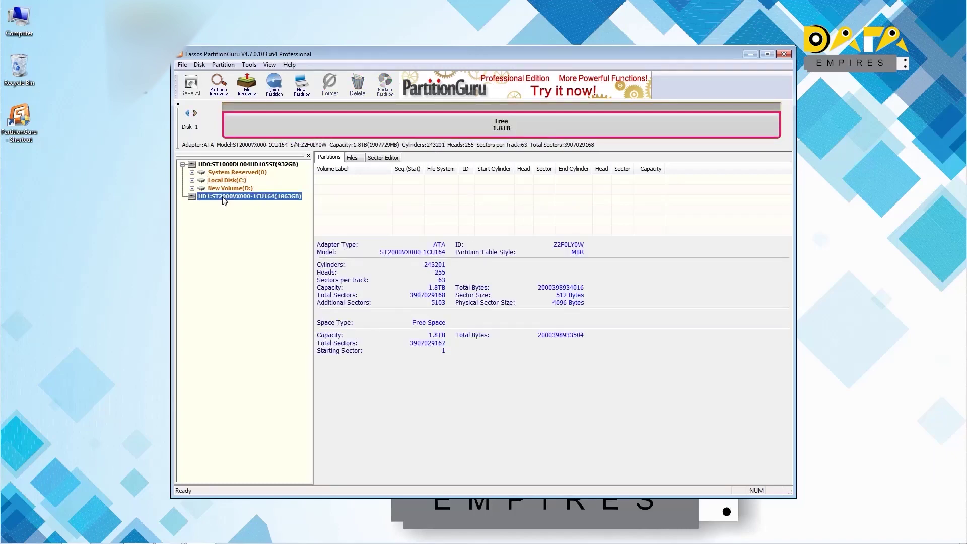
left_click(219, 93)
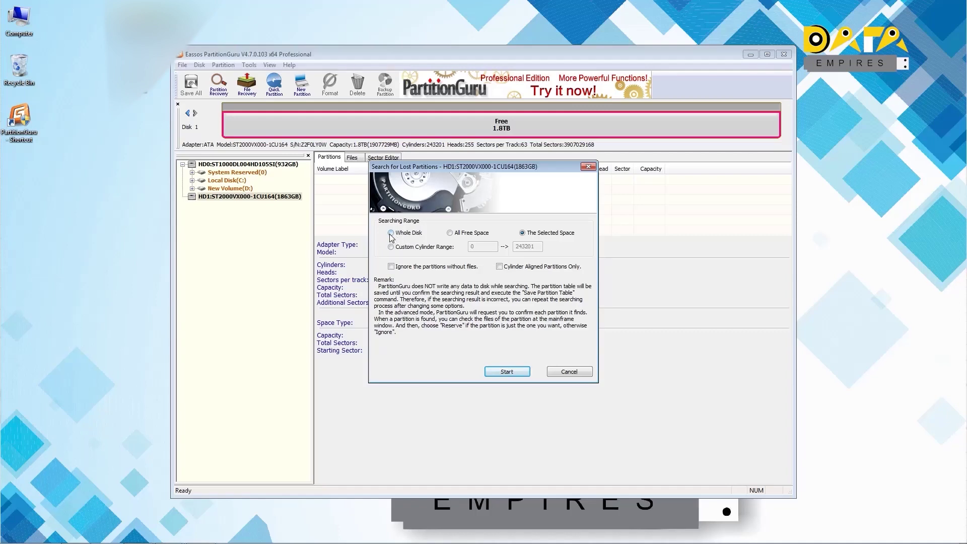
Search the whole disk and reserve the 593.5GB, 683.6GB and 585.9GB NTFS partitions found
left_click(510, 374)
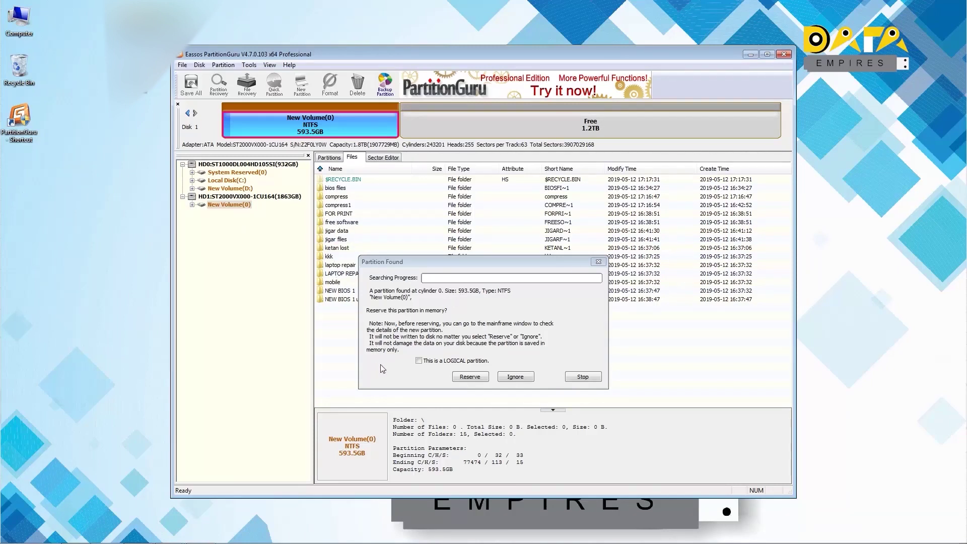
left_click(471, 377)
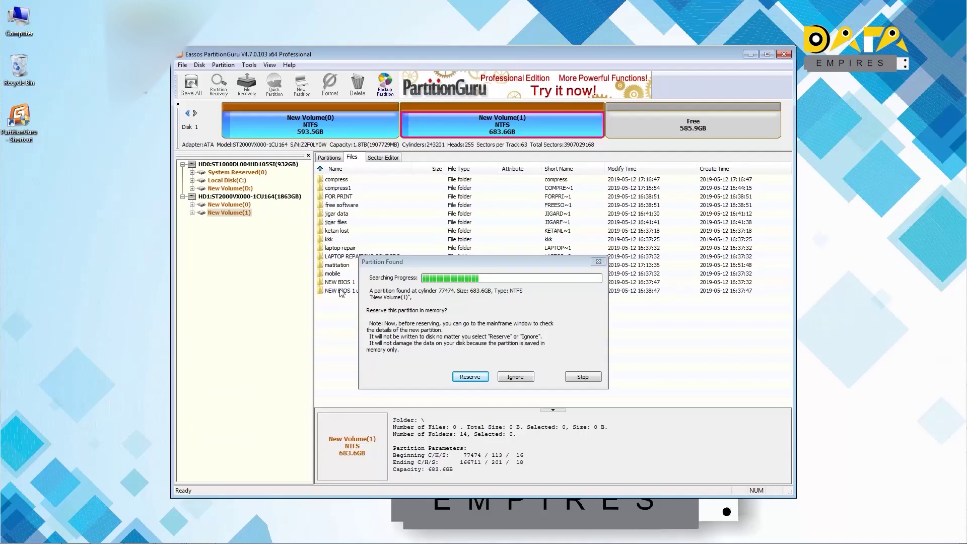
left_click(474, 381)
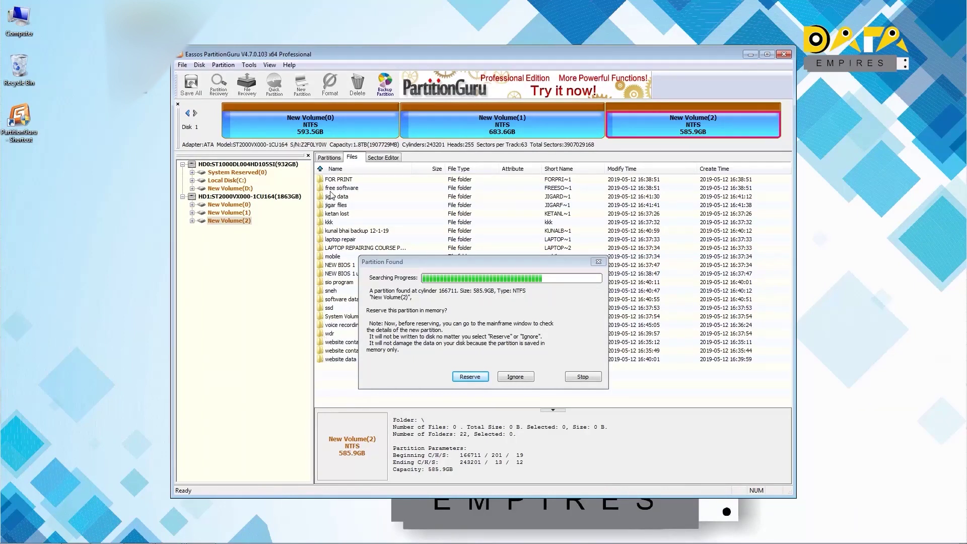
left_click(469, 378)
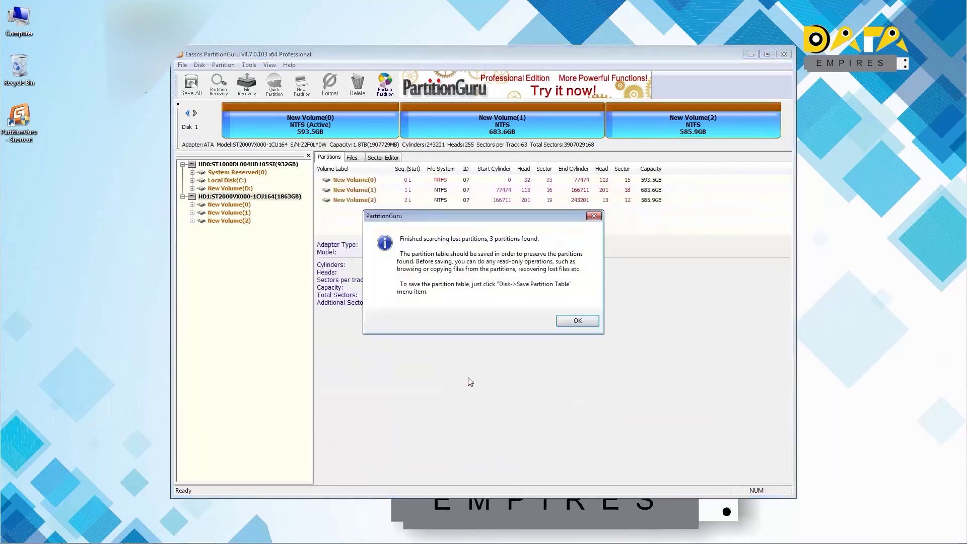
Dismiss the search summary and briefly browse the folders of New Volume(0) and New Volume(1)
left_click(571, 324)
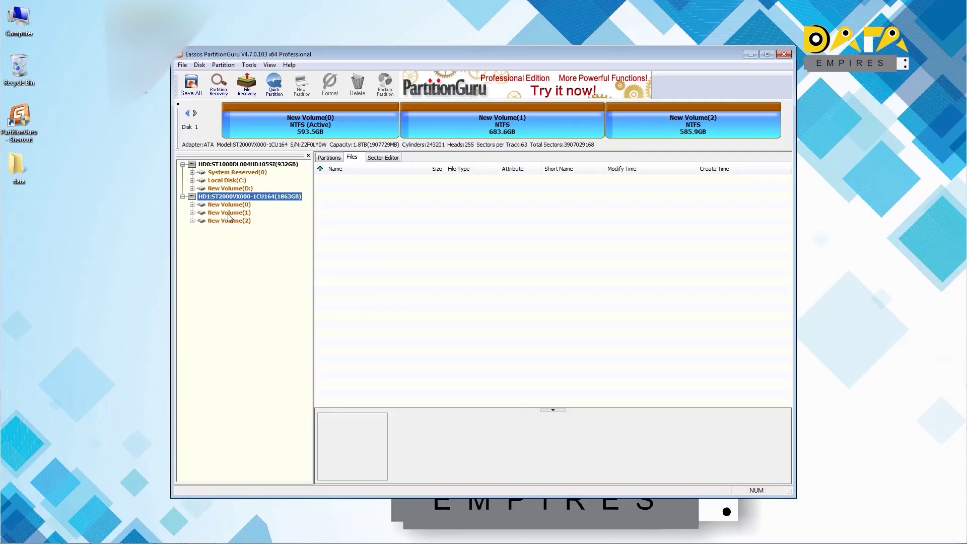
left_click(192, 205)
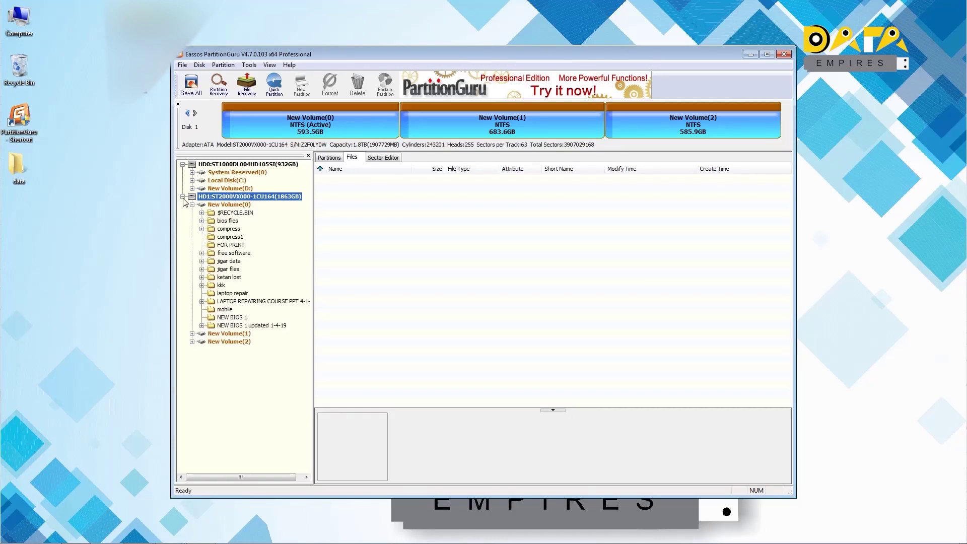
left_click(192, 204)
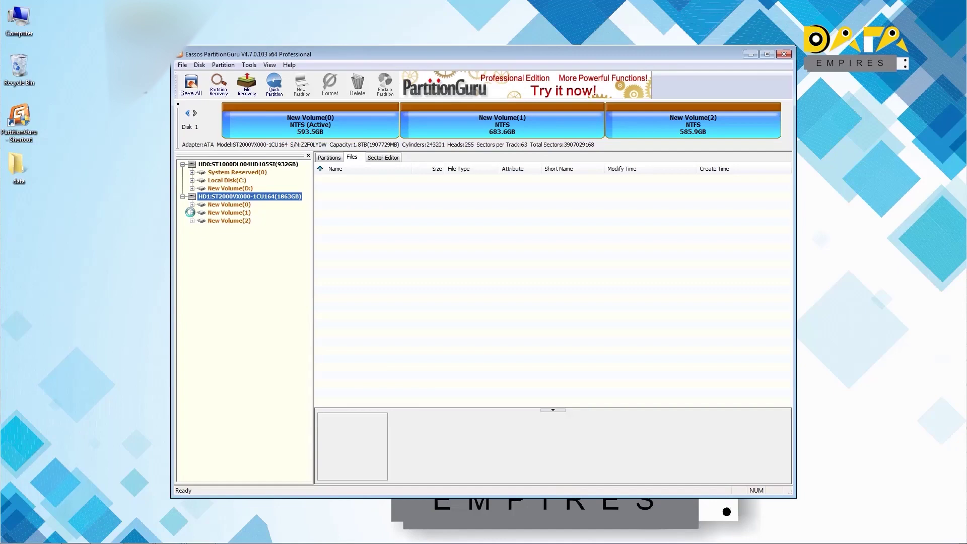
left_click(191, 212)
left_click(192, 213)
double_click(16, 21)
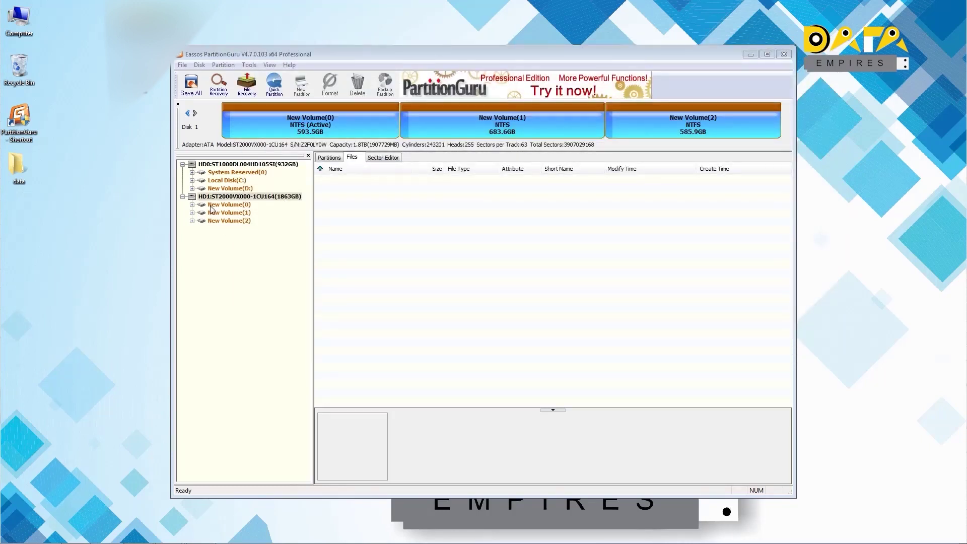
Save all changes to disk, keeping MBR as the partition style
left_click(191, 88)
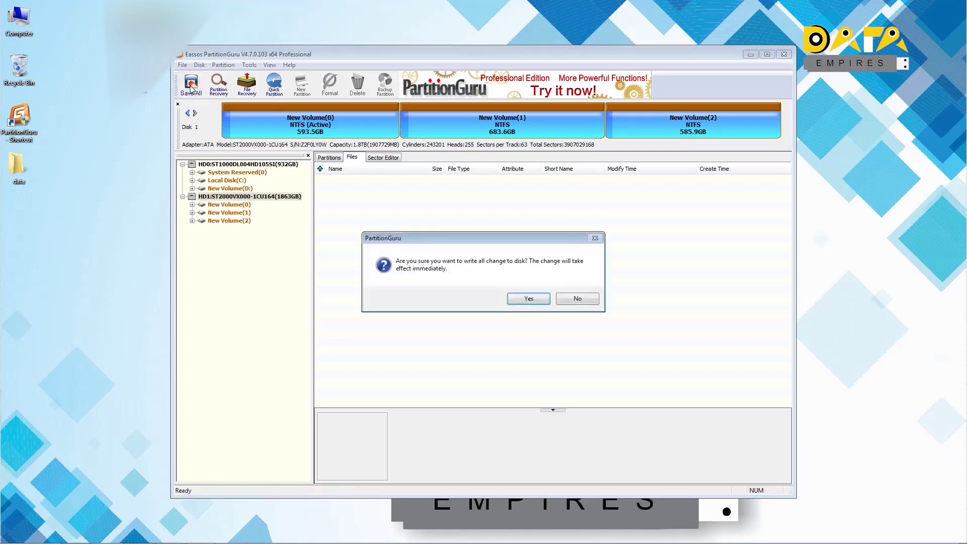
left_click(528, 300)
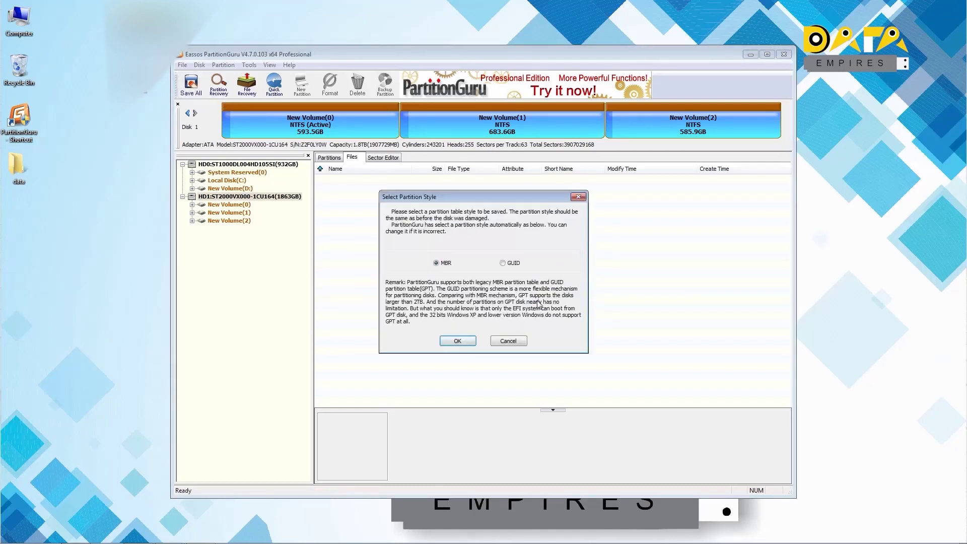
left_click(458, 341)
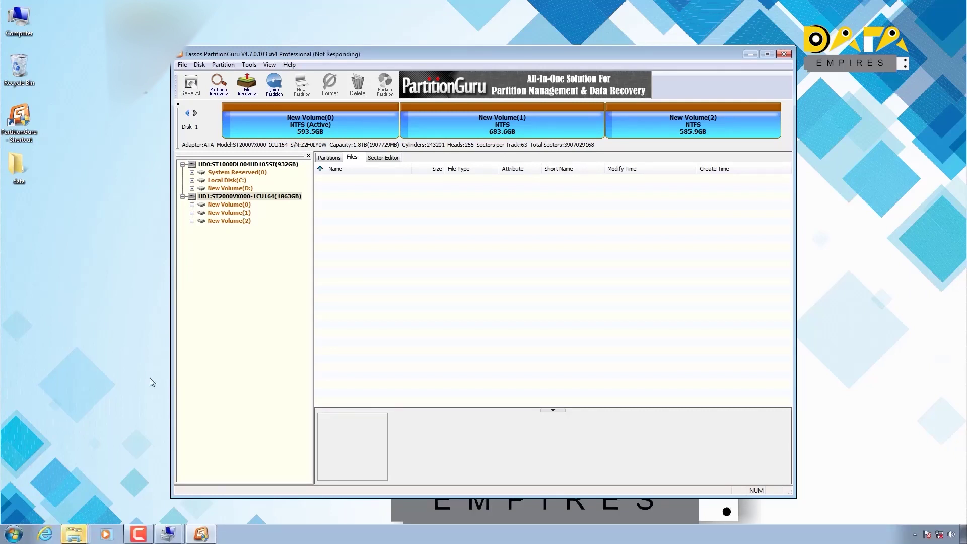
Close the AutoPlay prompts for New Volume (F:) and New Volume (E:)
mouse_move(78, 538)
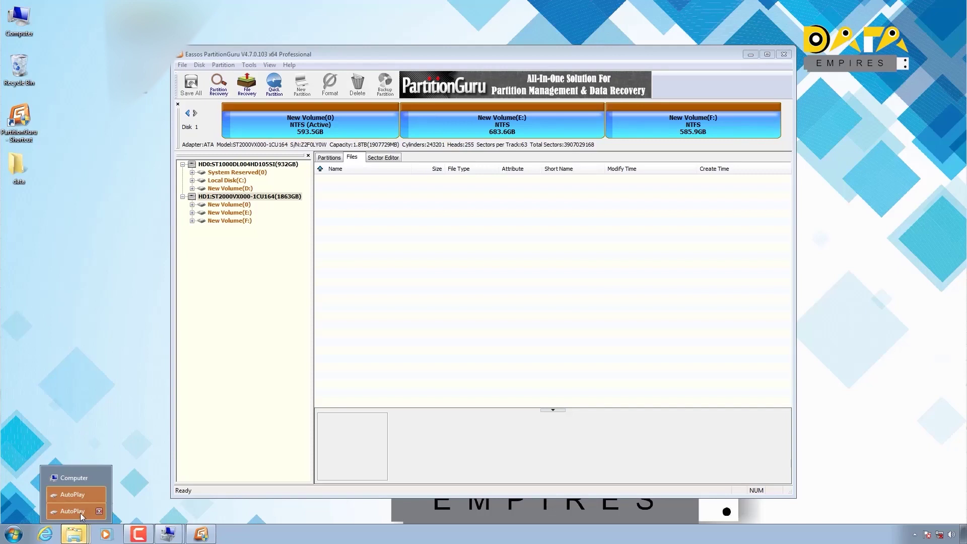
left_click(80, 512)
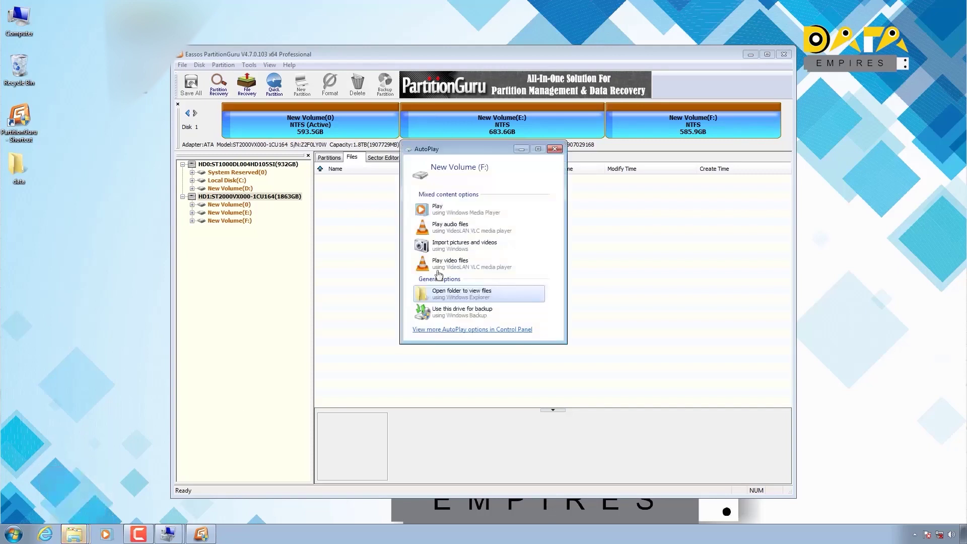
left_click(560, 150)
mouse_move(81, 531)
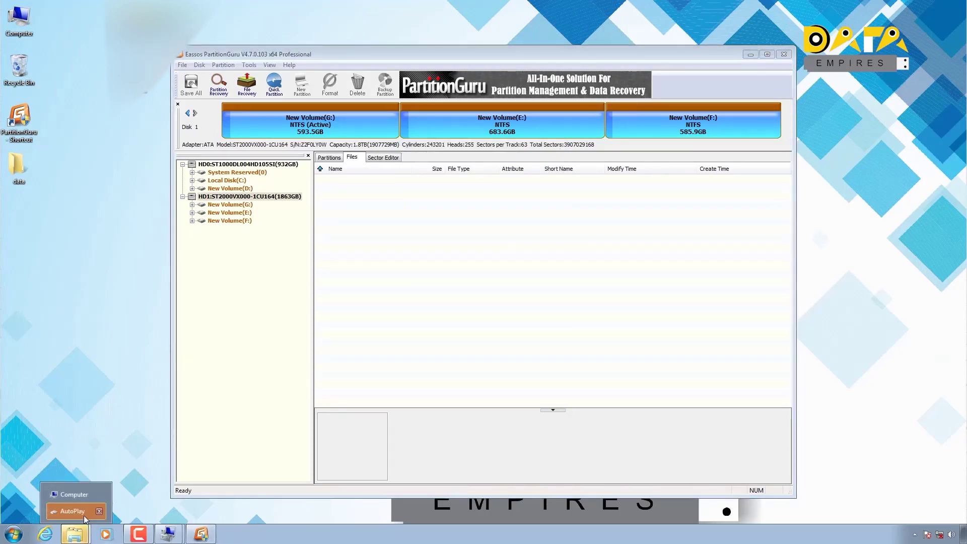
left_click(81, 512)
left_click(555, 149)
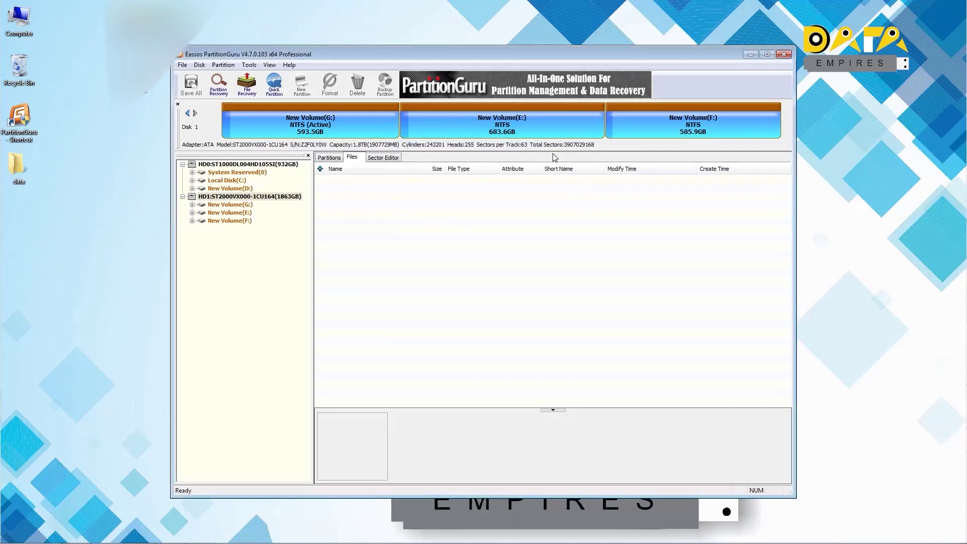
From Computer, open New Volume (E:) to view its 14 recovered folders
double_click(20, 19)
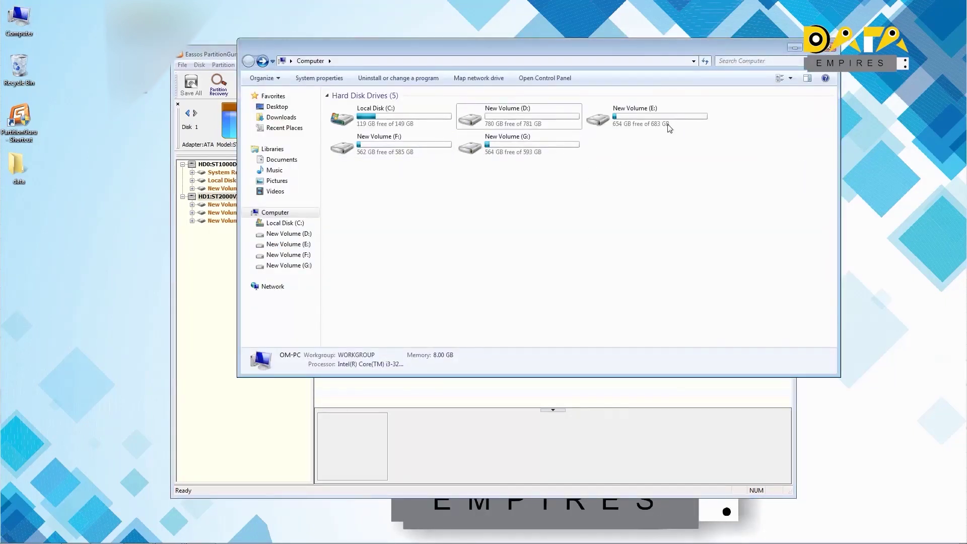
double_click(655, 122)
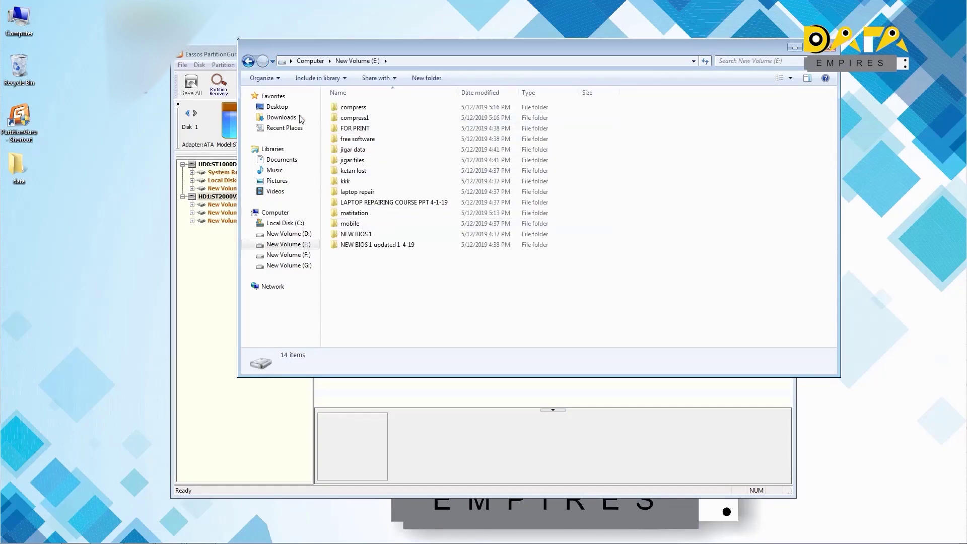